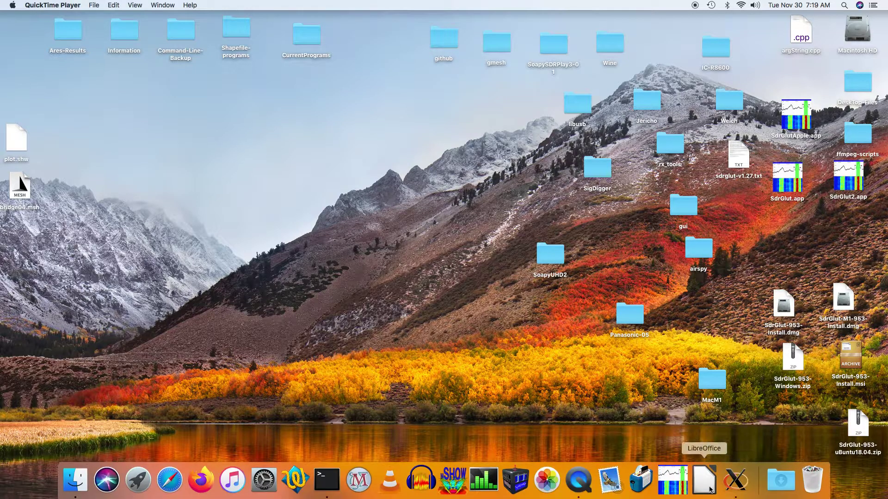
- Launch SdrGlut, open the radio device selection and set the starting frequency to 5 MHz
left_click(682, 482)
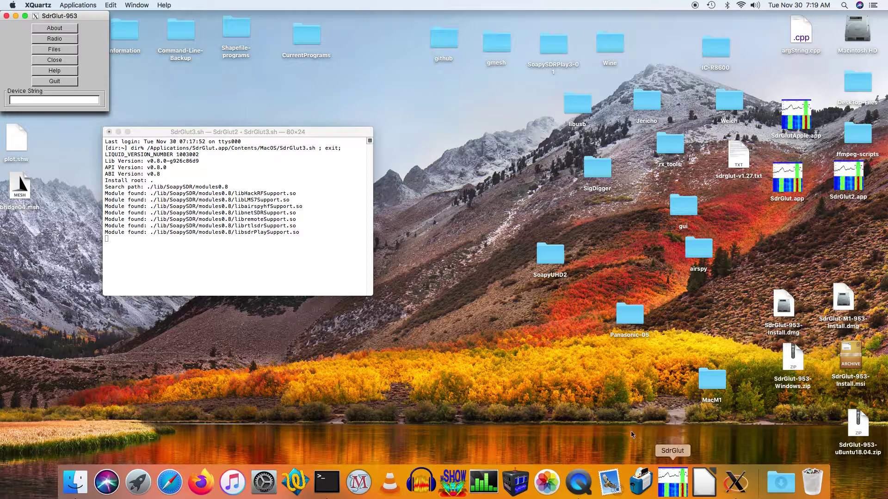
left_click(55, 39)
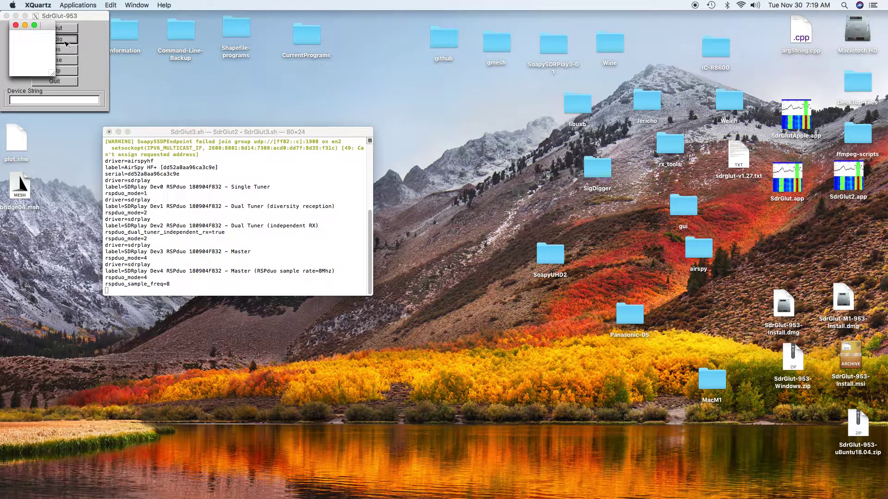
left_click_drag(124, 26, 161, 27)
left_click(178, 46)
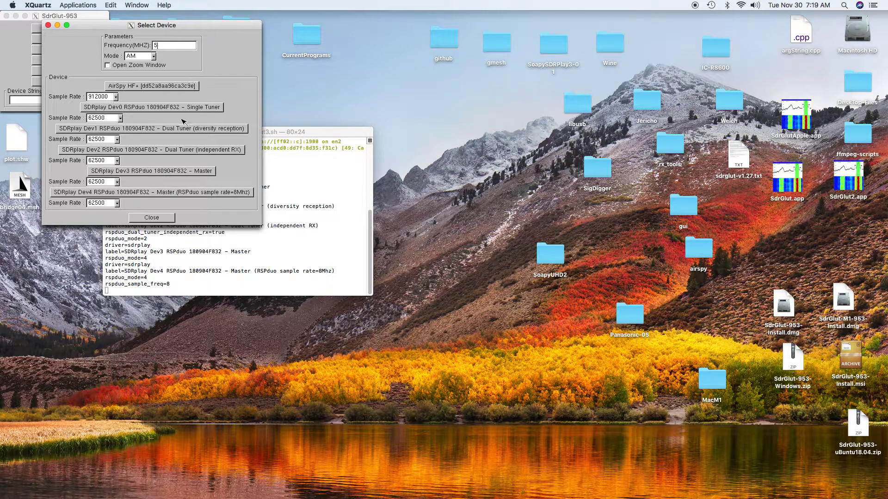
- Start the RSPduo in Single Tuner mode with a sample rate of 10000000
left_click(120, 119)
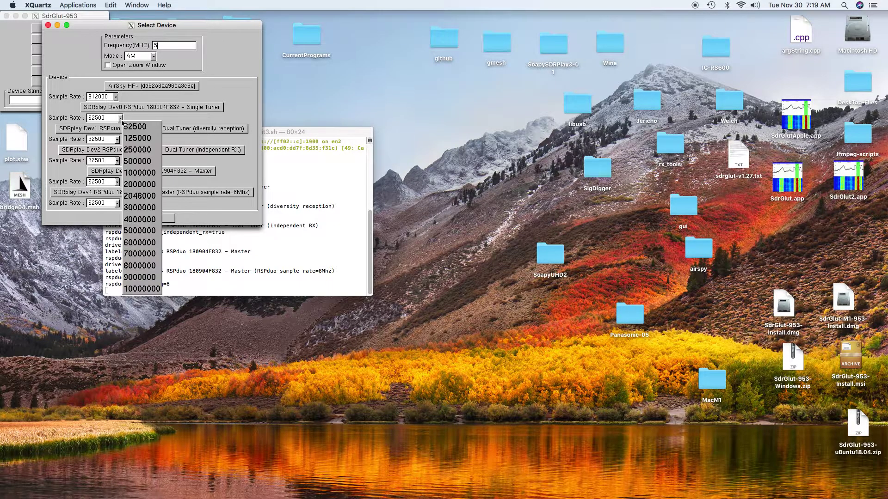
left_click(136, 289)
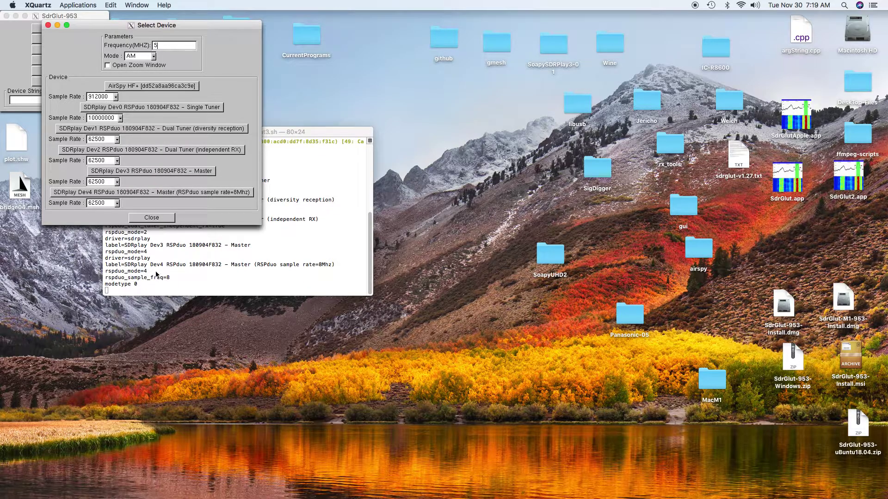
left_click(184, 110)
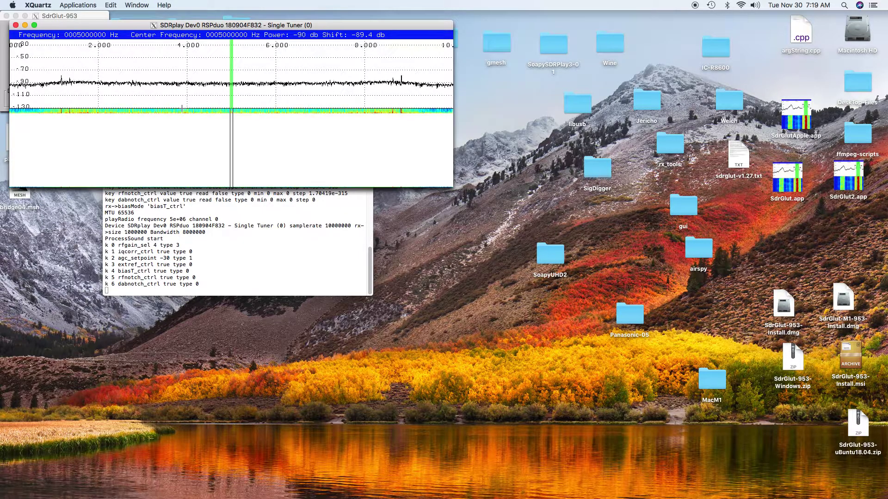
- Open the SDR dialog for the single tuner and place it clear of the spectrum window
left_click_drag(256, 28, 359, 29)
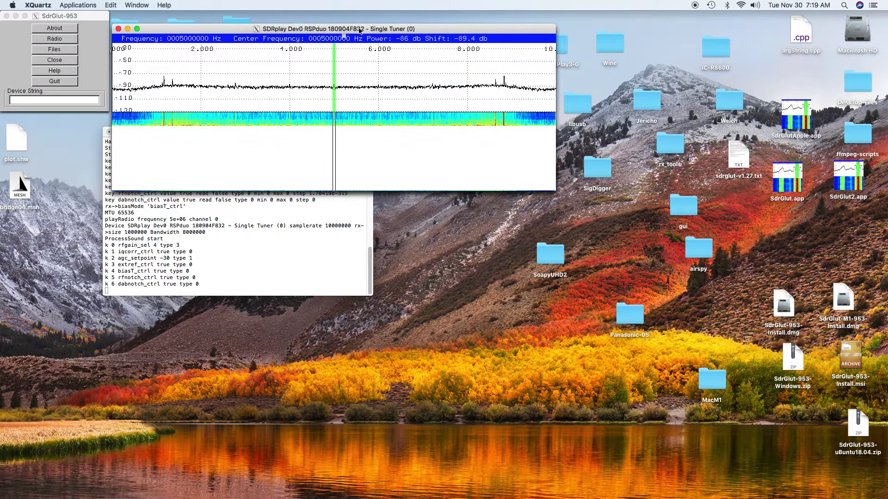
right_click(409, 159)
left_click(425, 190)
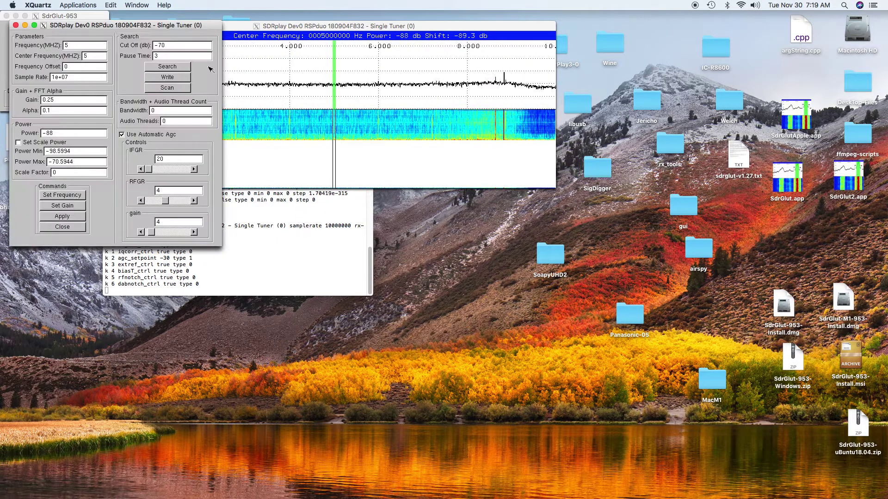
left_click_drag(170, 26, 778, 135)
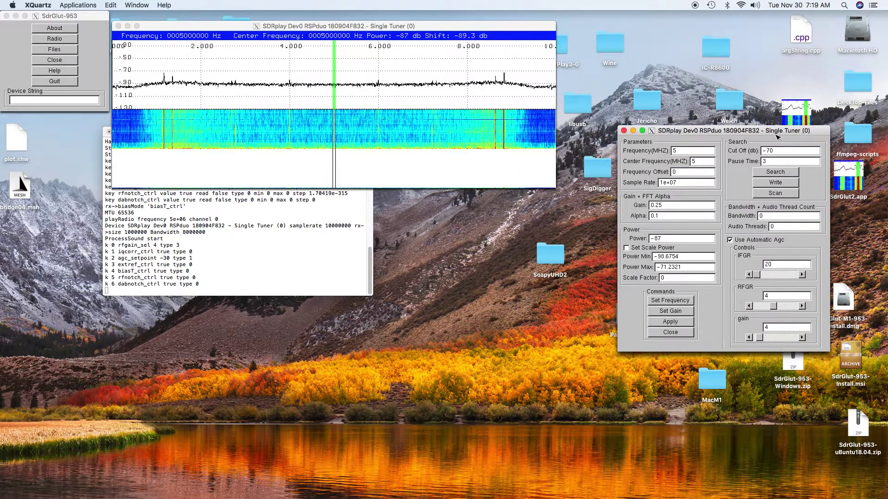
- Disable automatic AGC, lower the device gain control to 0 and set the audio gain to 1
left_click(730, 240)
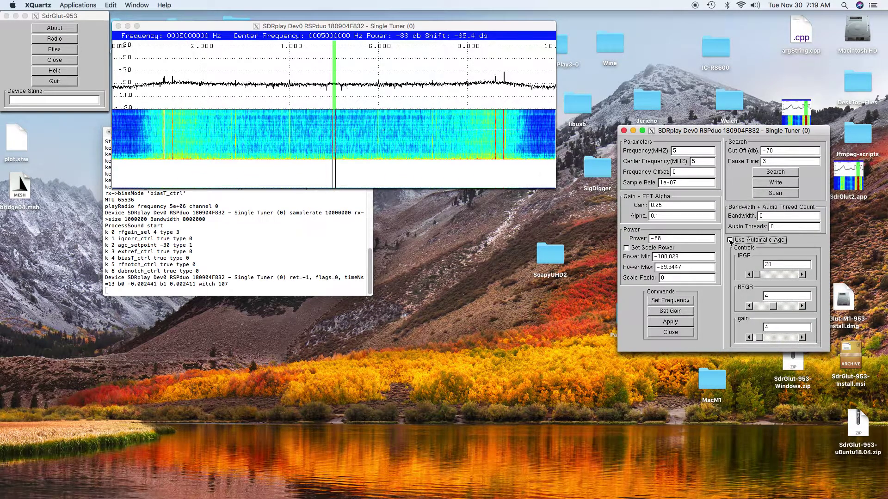
left_click(749, 337)
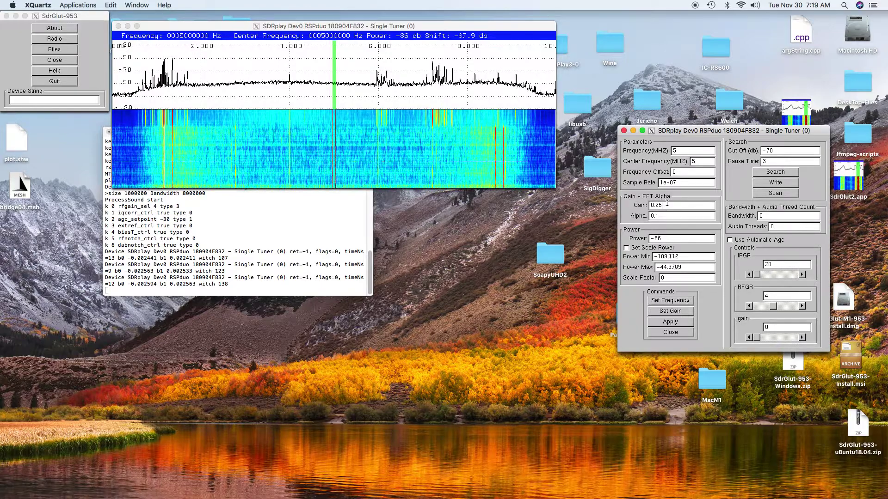
key("BackSpace")
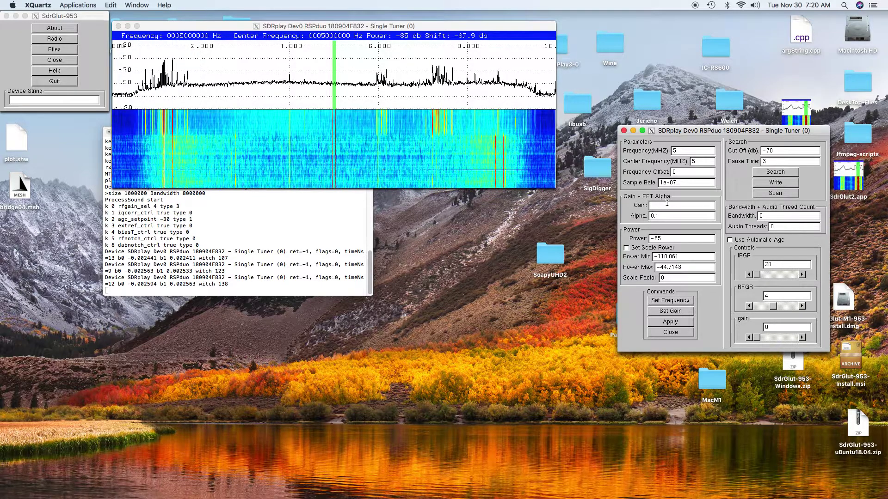
left_click(678, 313)
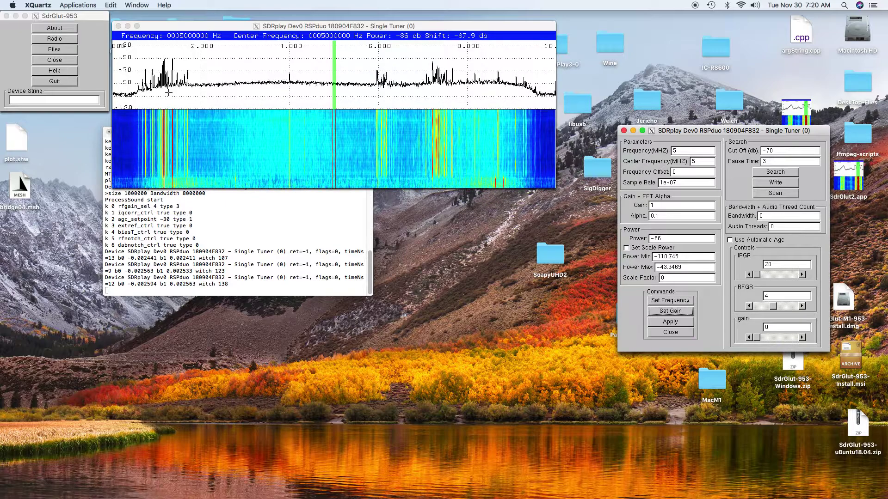
- Tune to the AM broadcast signals at about 1.208 MHz and magnify that part of the spectrum
left_click(166, 92)
left_click(165, 93)
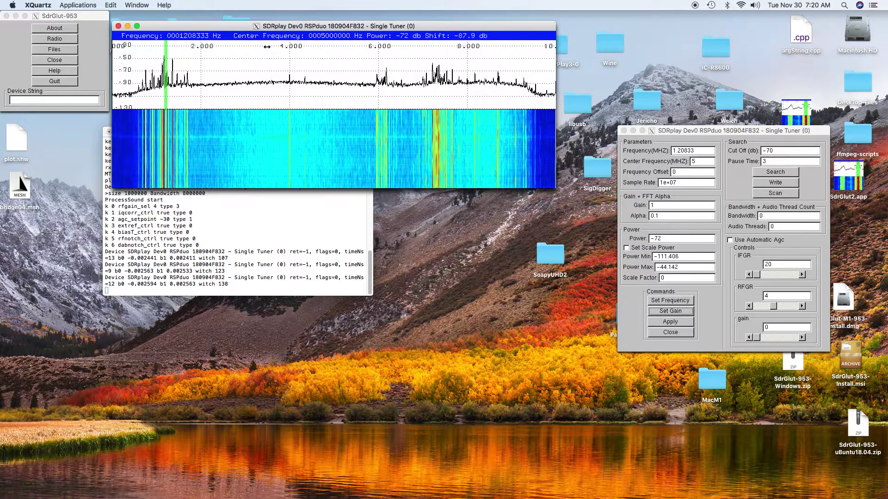
scroll(266, 46, "up", 2)
scroll(266, 47, "up", 1)
scroll(267, 45, "up", 3)
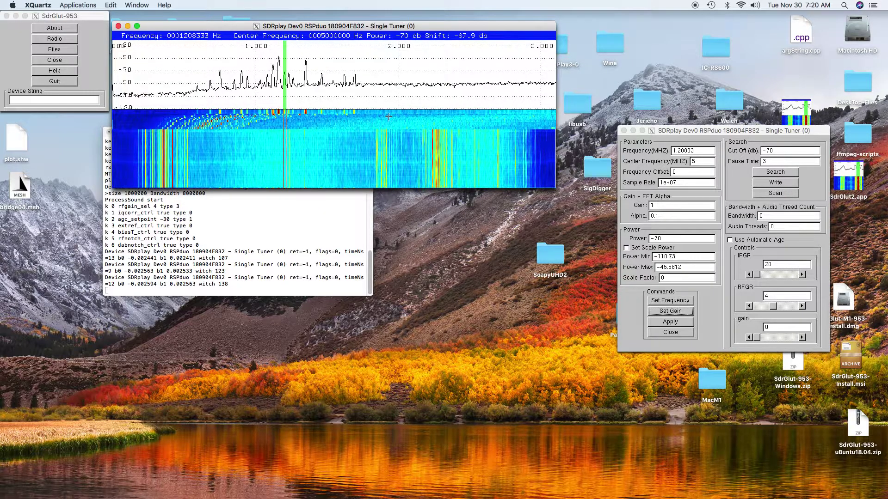
- Set the spectrum's FFT size to 32768
right_click(480, 177)
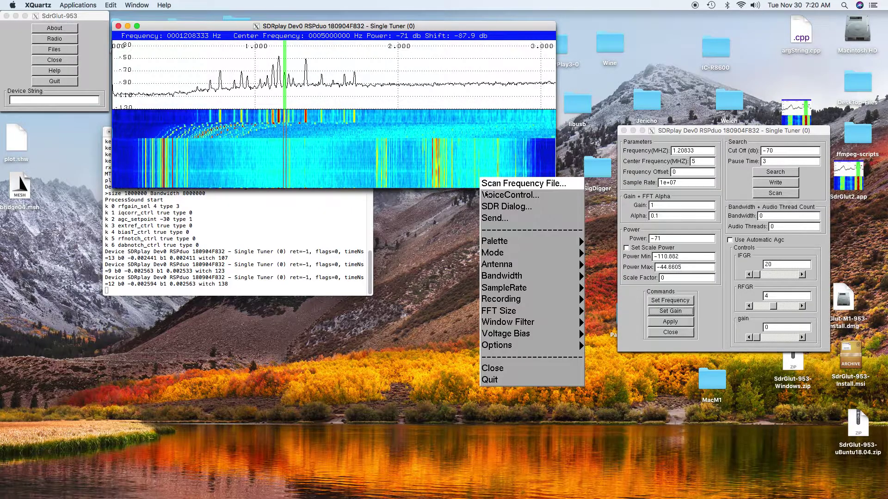
mouse_move(502, 323)
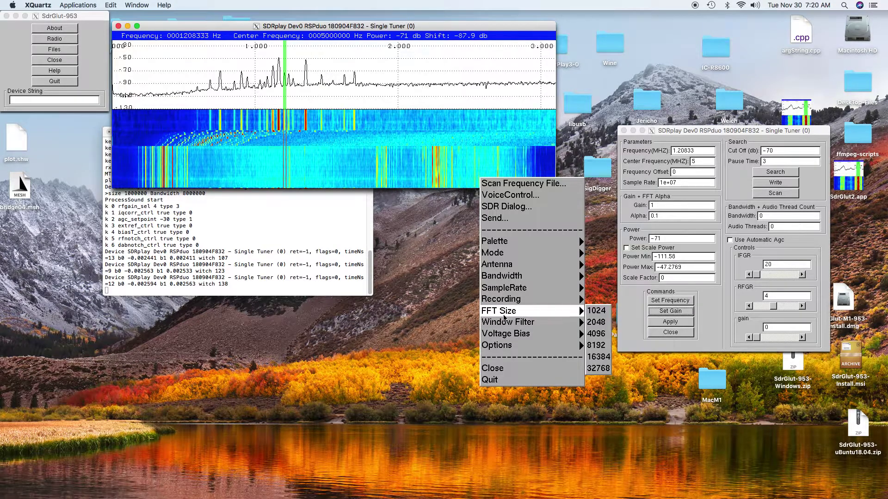
left_click(599, 368)
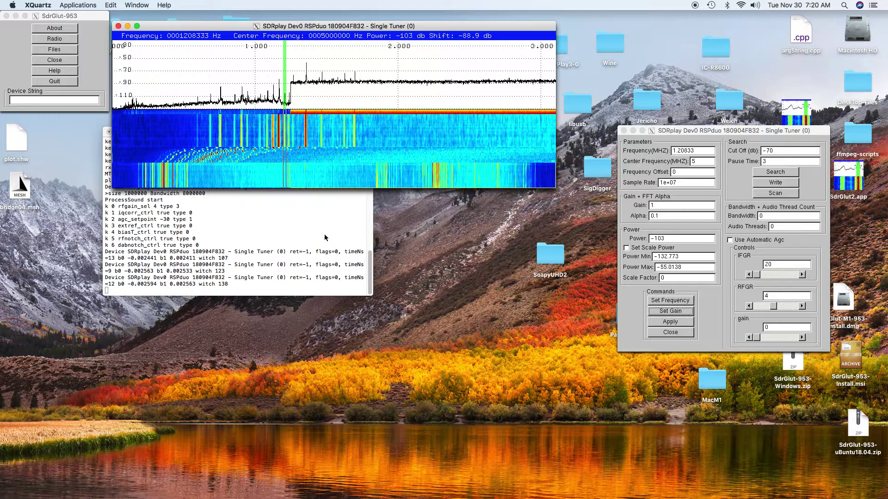
- Retune within the AM broadcast band to the strong signal at about 1.168 MHz
left_click_drag(331, 45, 364, 46)
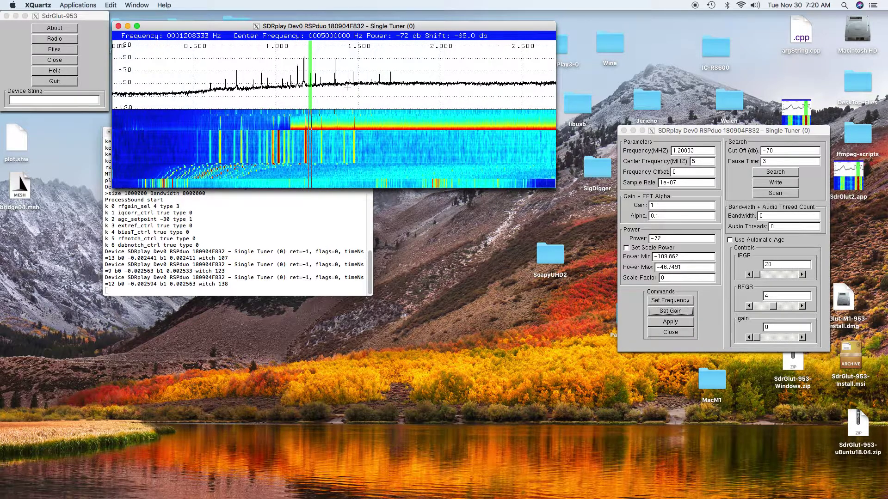
scroll(347, 86, "down", 1)
scroll(346, 85, "down", 1)
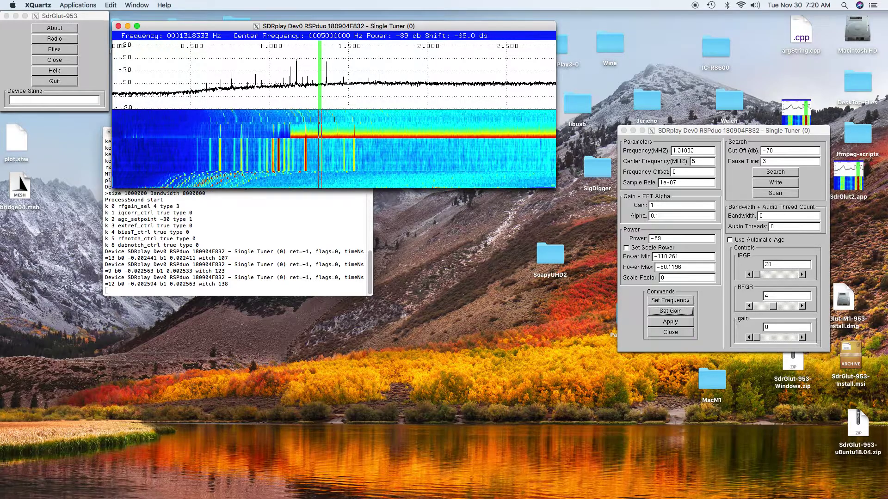
scroll(347, 85, "up", 2)
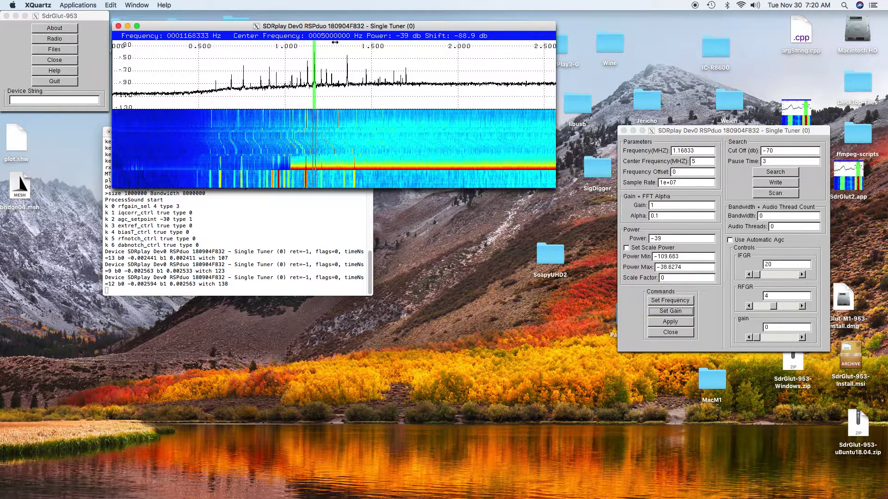
- Tune to the shortwave signals at about 6.073 MHz and magnify the spectrum around them
scroll(335, 42, "down", 2)
scroll(335, 42, "down", 1)
scroll(335, 42, "down", 3)
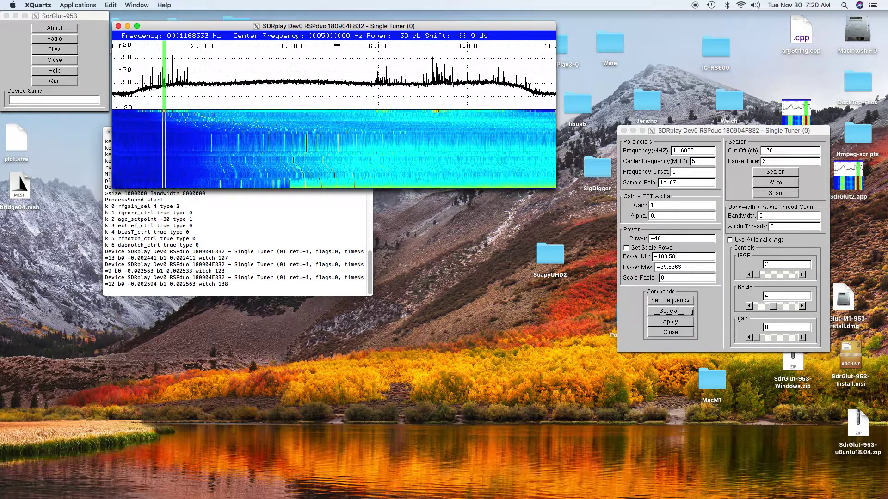
left_click(382, 93)
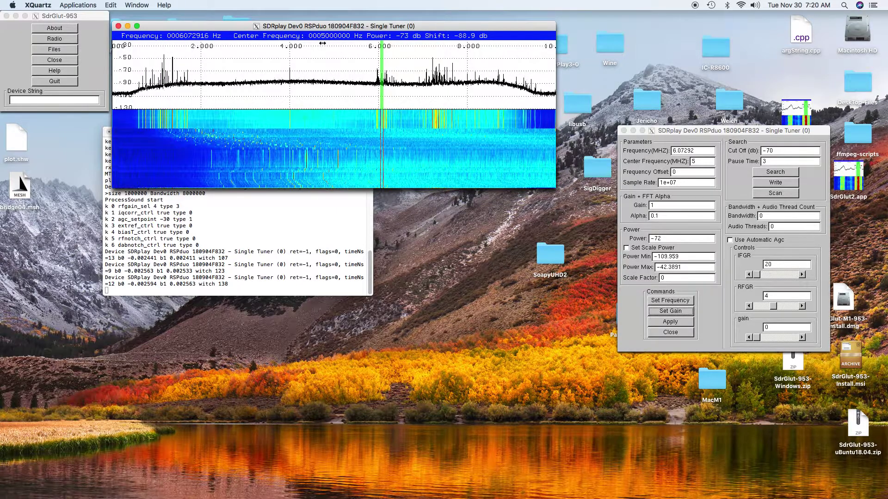
scroll(322, 43, "up", 3)
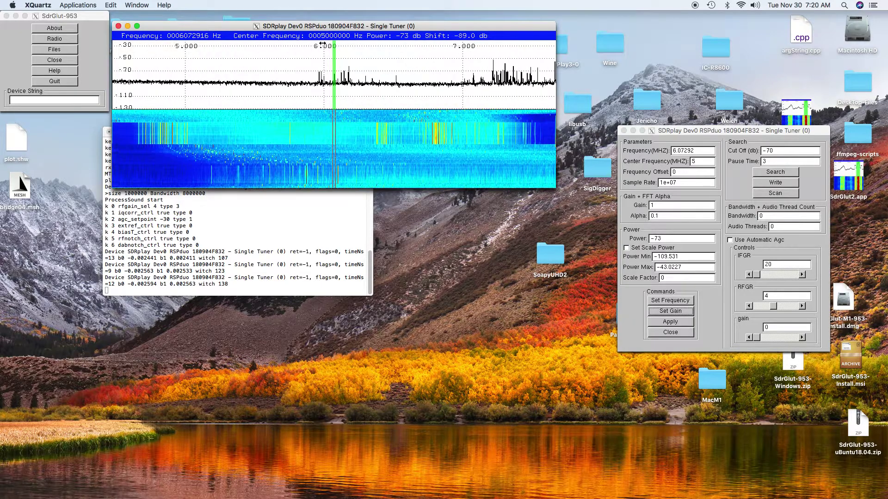
scroll(323, 43, "up", 3)
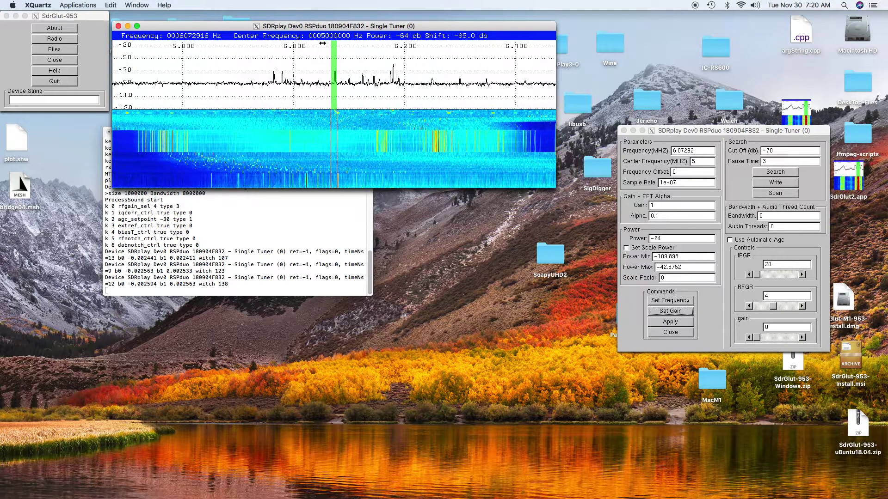
- Step the tuned frequency down to about 5.963 MHz, with the center frequency set to 6 MHz
key("Right")
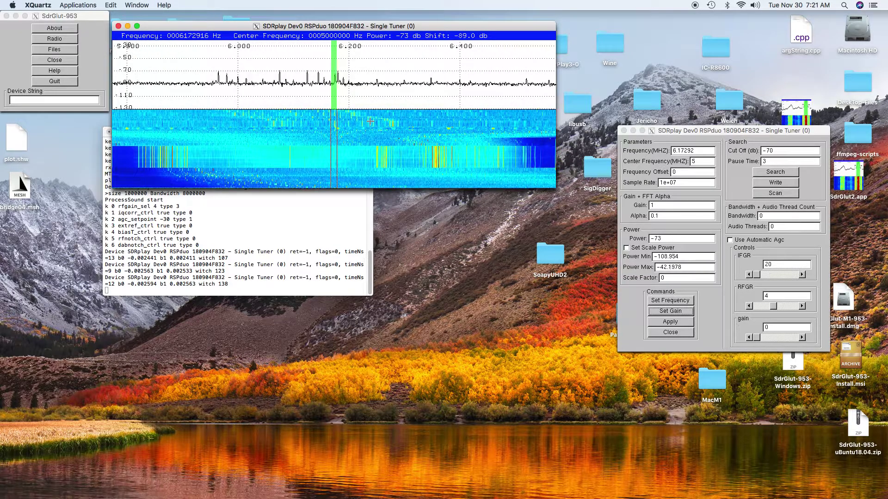
key("Left")
key("Left")
key("Left")
key("Left")
key("Left")
key("Left")
key("Left")
key("Left")
key("Left")
key("Left")
key("Left")
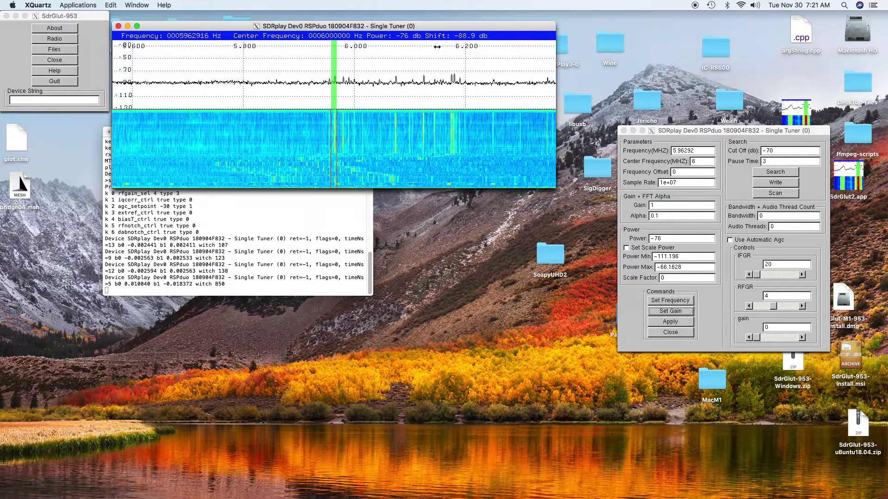
scroll(436, 44, "up", 3)
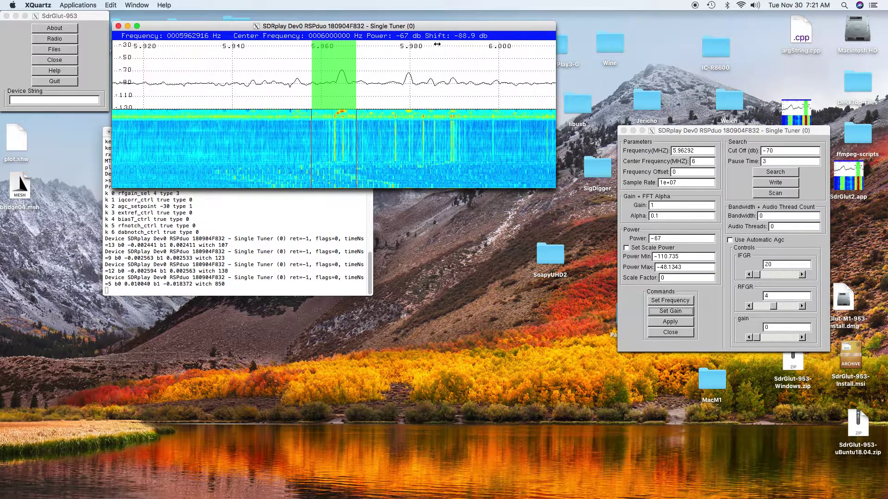
- Tune to the shortwave signal at about 9.660 MHz and magnify the spectrum around it
scroll(437, 44, "down", 4)
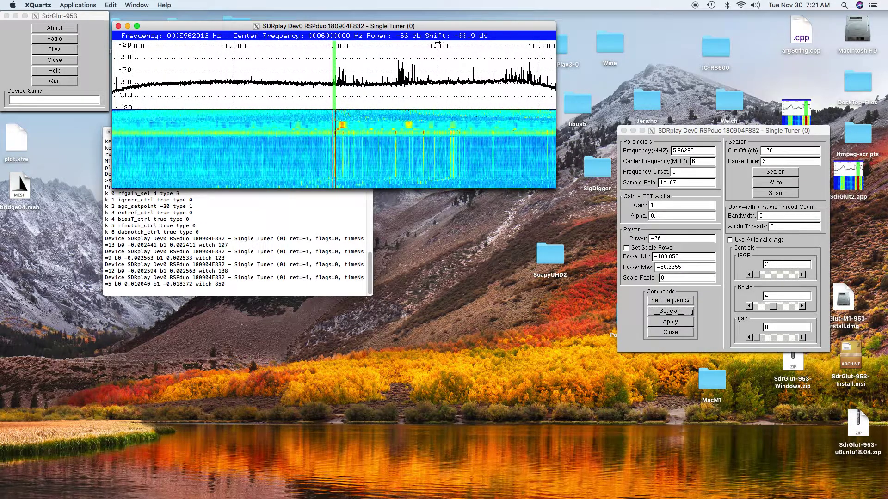
left_click(514, 93)
scroll(393, 45, "right", 2)
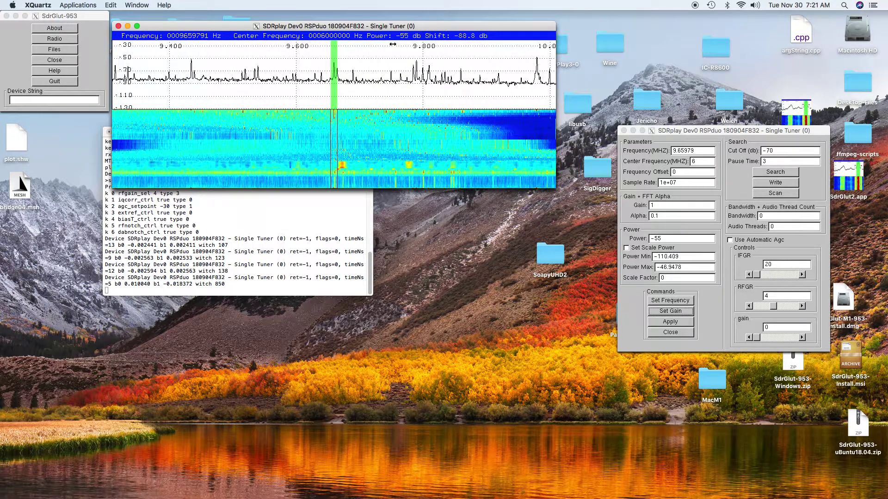
scroll(393, 45, "up", 3)
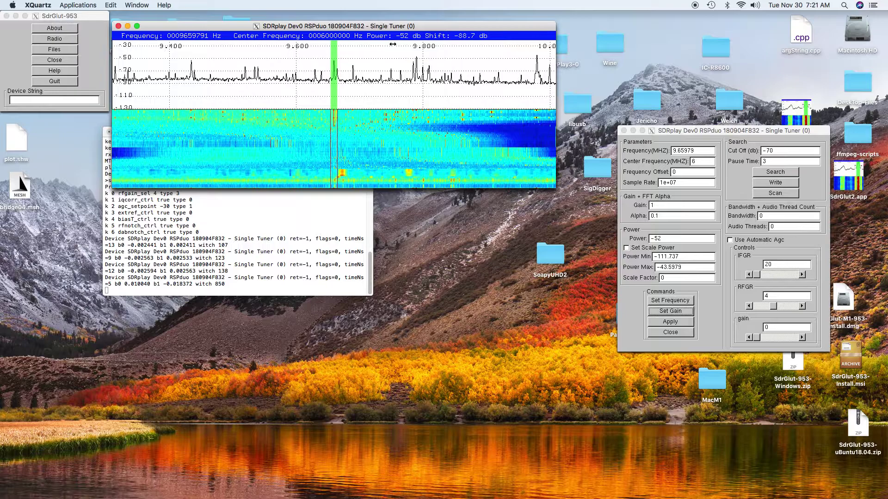
- Shift the center frequency to about 7.524 MHz and tune to about 9.670 MHz
right_click(403, 117)
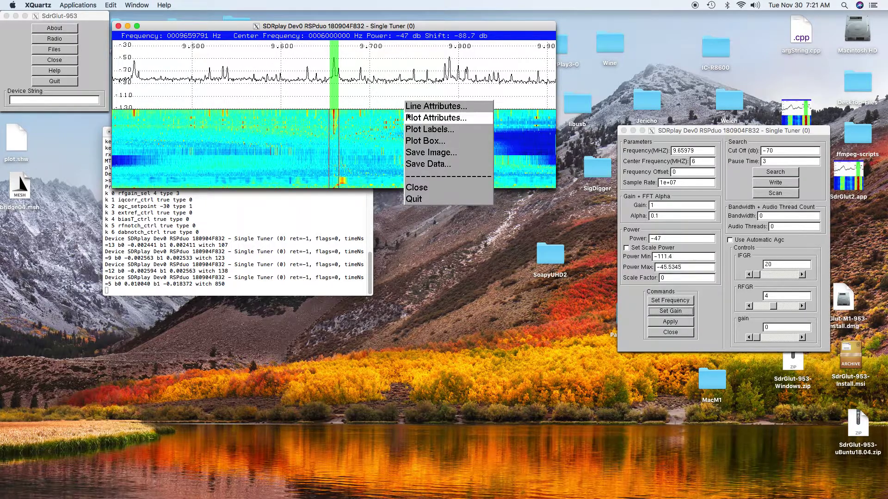
left_click(429, 175)
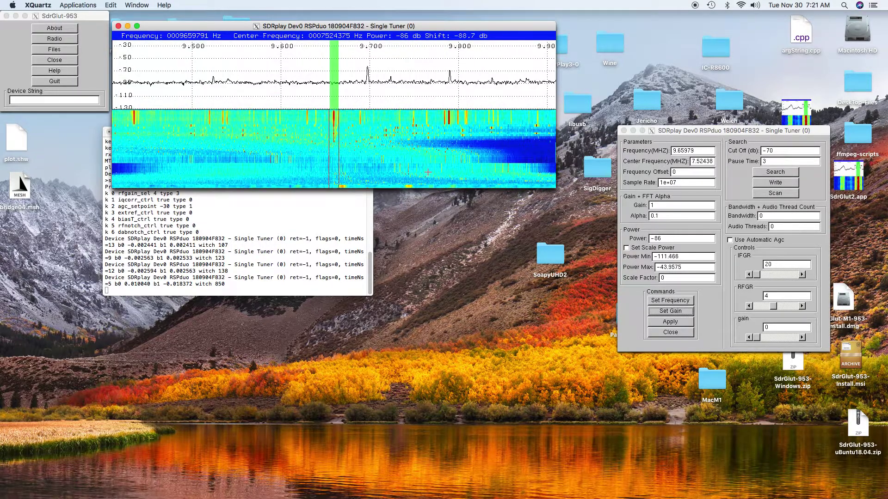
scroll(377, 43, "down", 3)
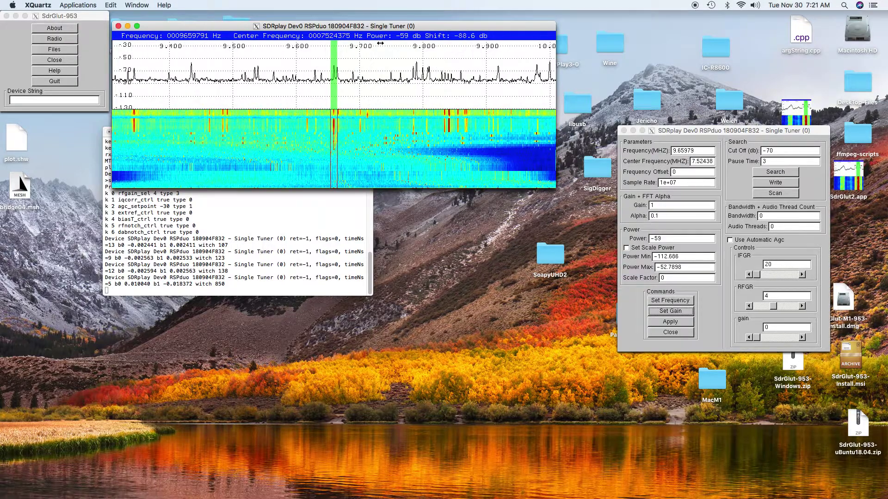
scroll(394, 91, "up", 1)
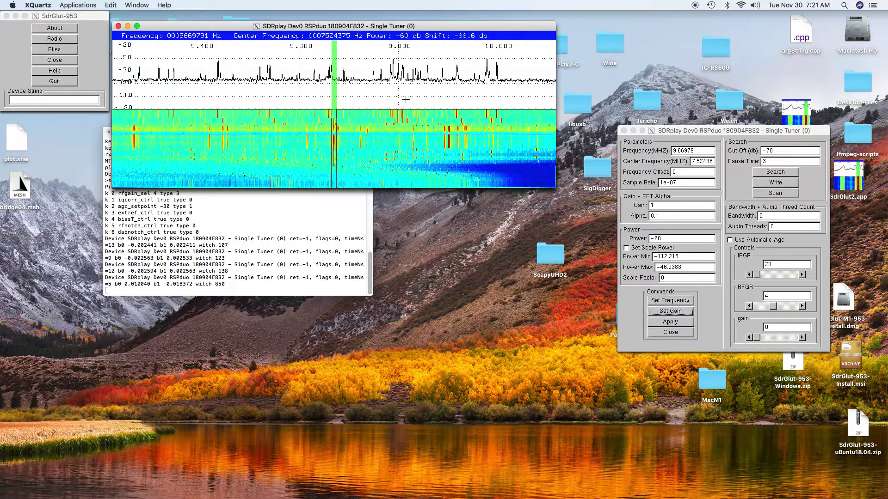
- Set the demodulation mode to NAM and step the tuned frequency up to about 9.690 MHz
right_click(407, 126)
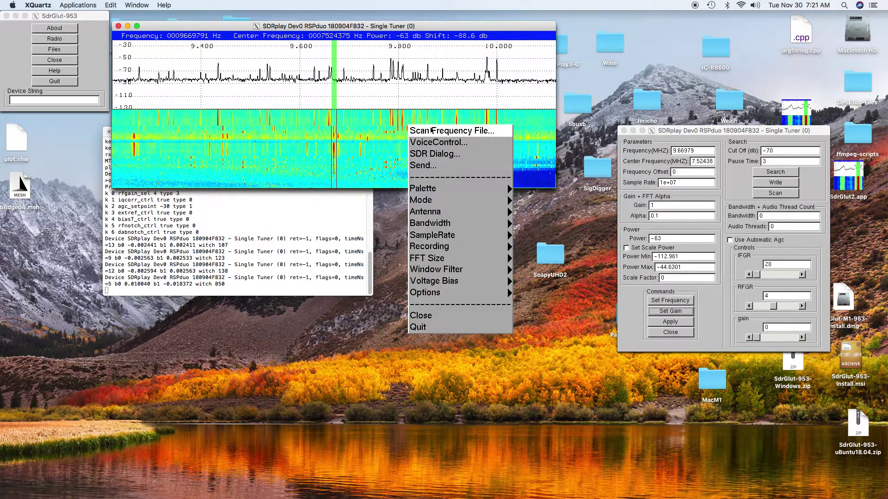
mouse_move(449, 201)
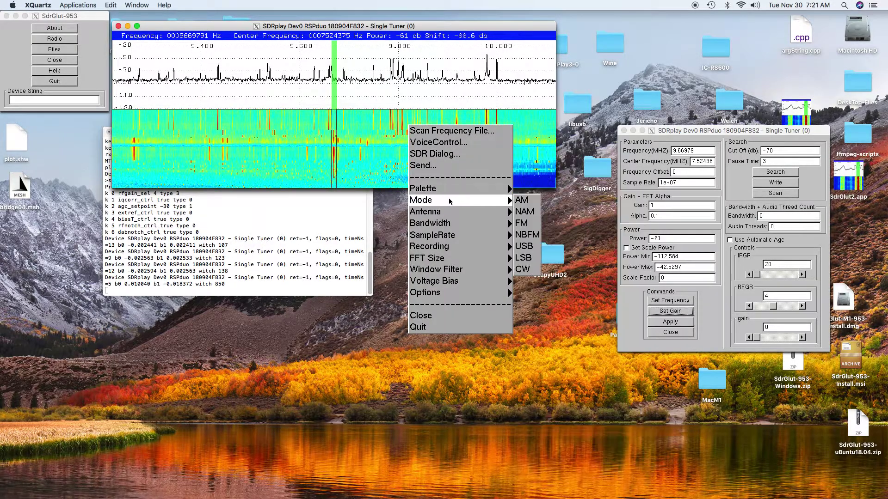
left_click(519, 212)
key("Right")
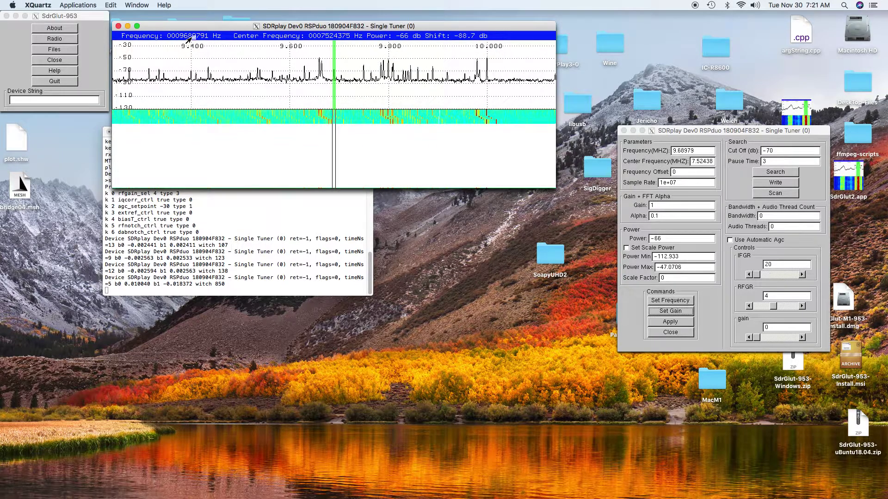
- Tune to the shortwave signal at 9.540 MHz and step the tuned frequency up to 9.585 MHz
left_click(243, 59)
key("Up")
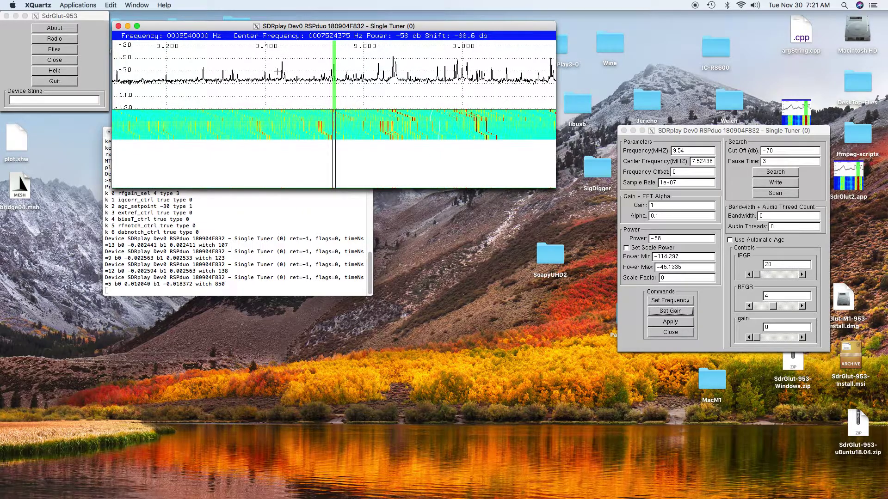
key("Up")
key("Up")
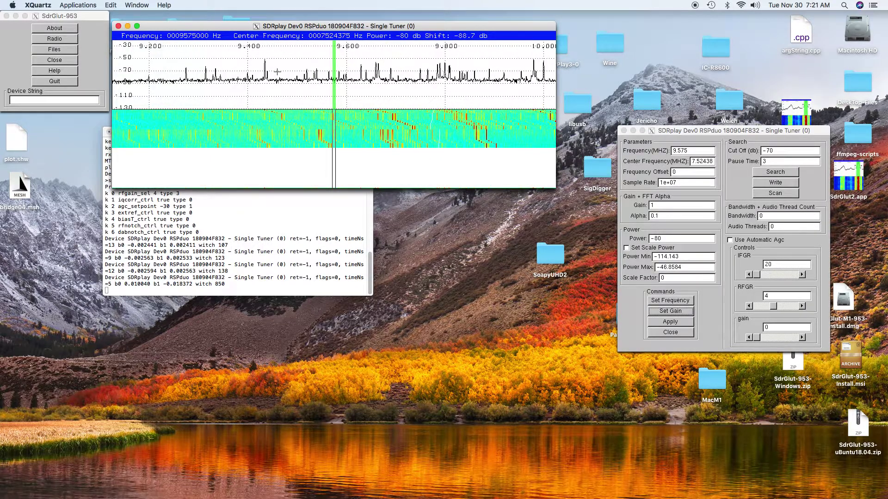
key("Down")
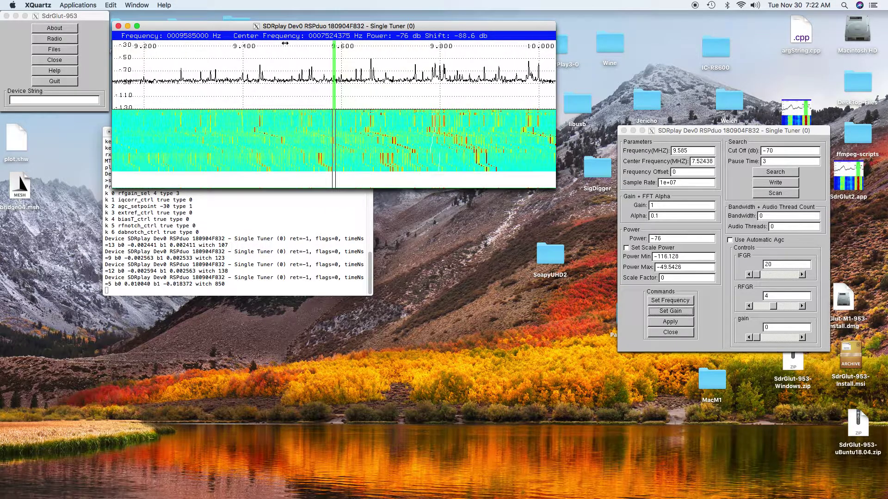
- Step the tuned frequency up through 9.590 MHz to 9.635 MHz
key("Up")
key("Up")
key("Up")
key("Up")
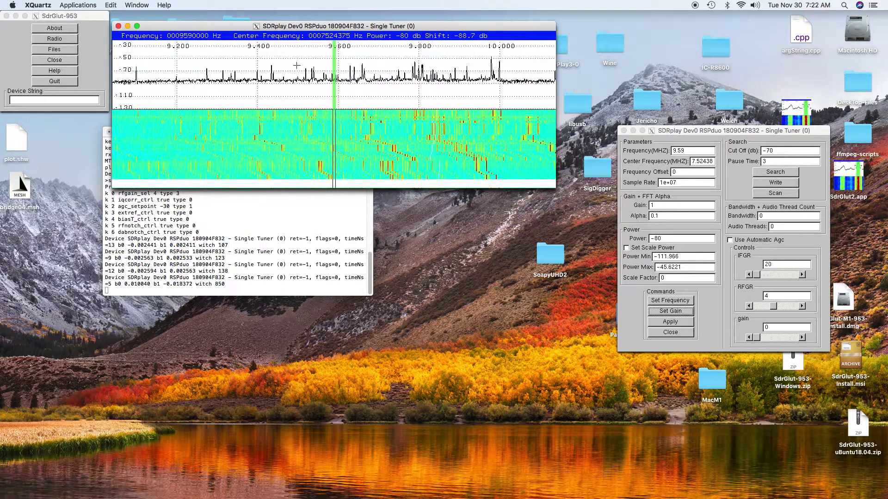
key("Up")
key("Up")
key("Up")
key("Up")
key("Up")
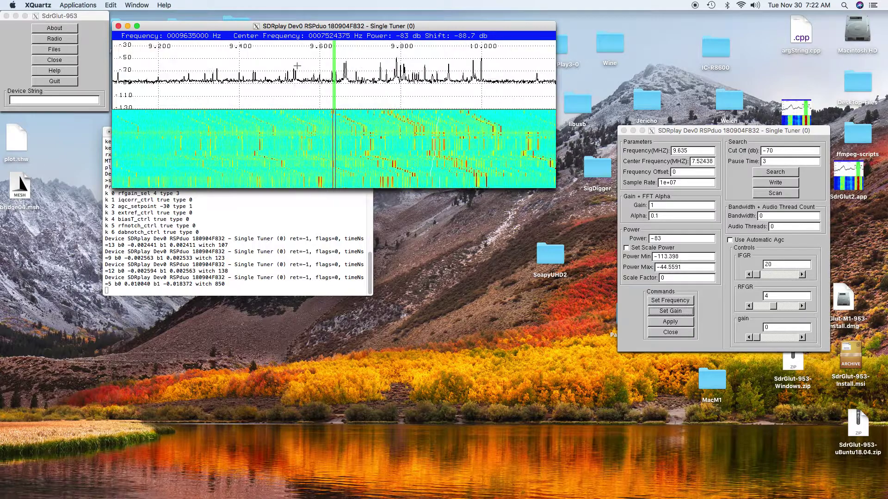
- Step the tuned frequency back down through the shortwave signals around 9.590 MHz
key("Down")
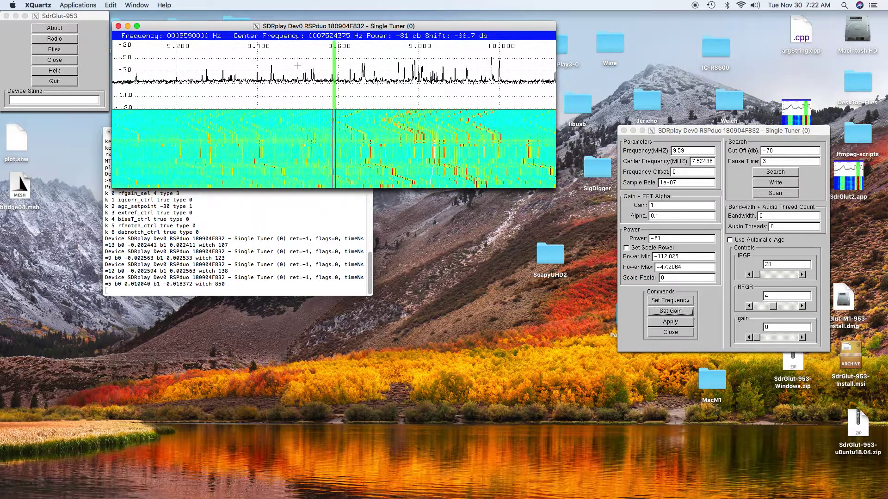
key("Down")
key("Down")
key("Down")
key("Down")
key("Down")
key("Down")
key("Down")
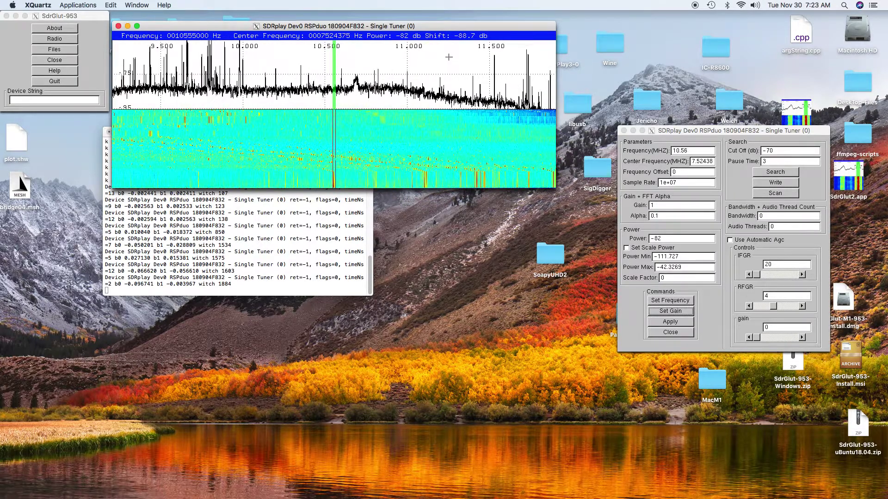
- Tune to about 11.620 MHz, near the group of shortwave signals at the upper end of the spectrum
left_click(497, 86)
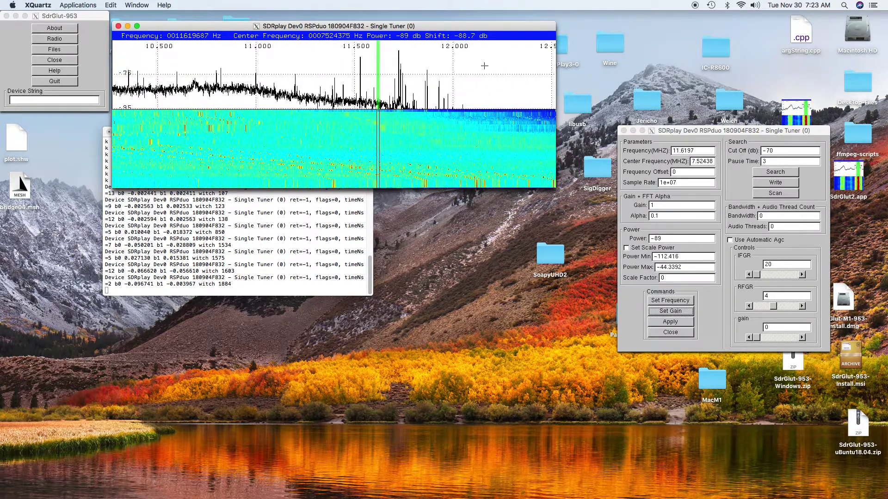